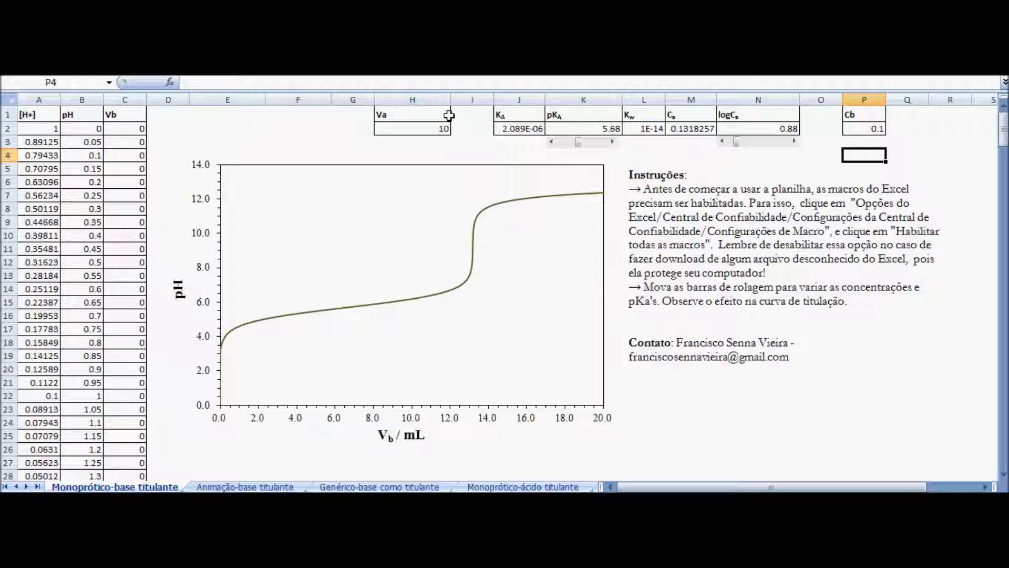
Lower the acid's pKA to 0 for the monoprotic titration curve.
{"action": "left_click", "coordinate": [878, 130]}
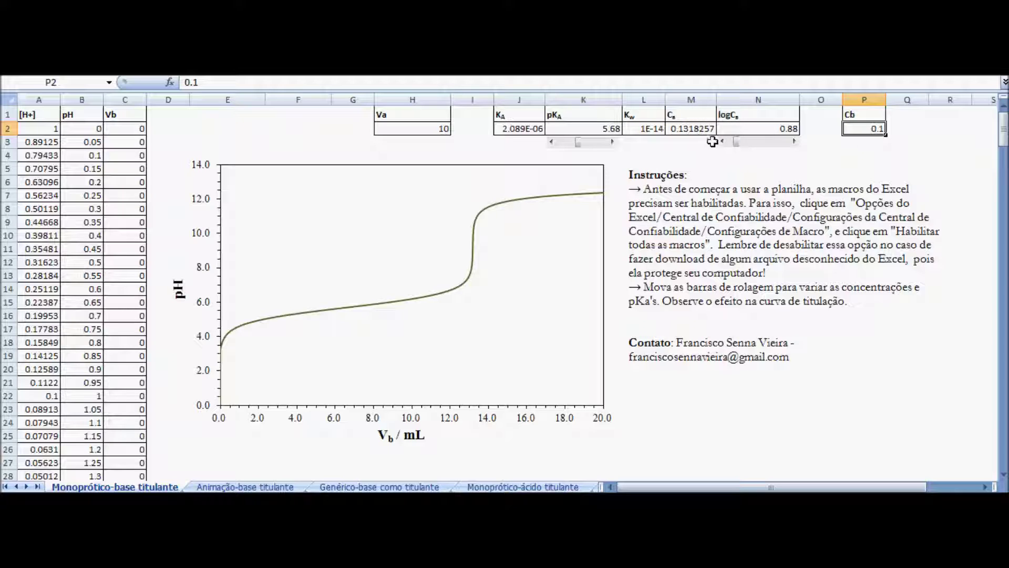
{"action": "left_click", "coordinate": [571, 143]}
{"action": "left_click", "coordinate": [571, 143]}
{"action": "left_click", "coordinate": [573, 142]}
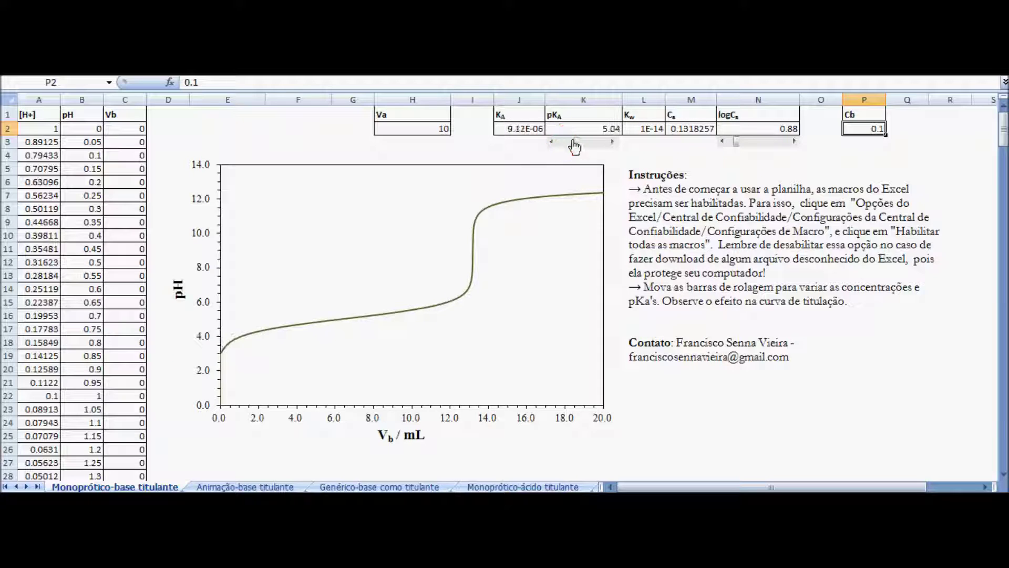
{"action": "left_click_drag", "start_coordinate": [579, 147], "coordinate": [560, 146]}
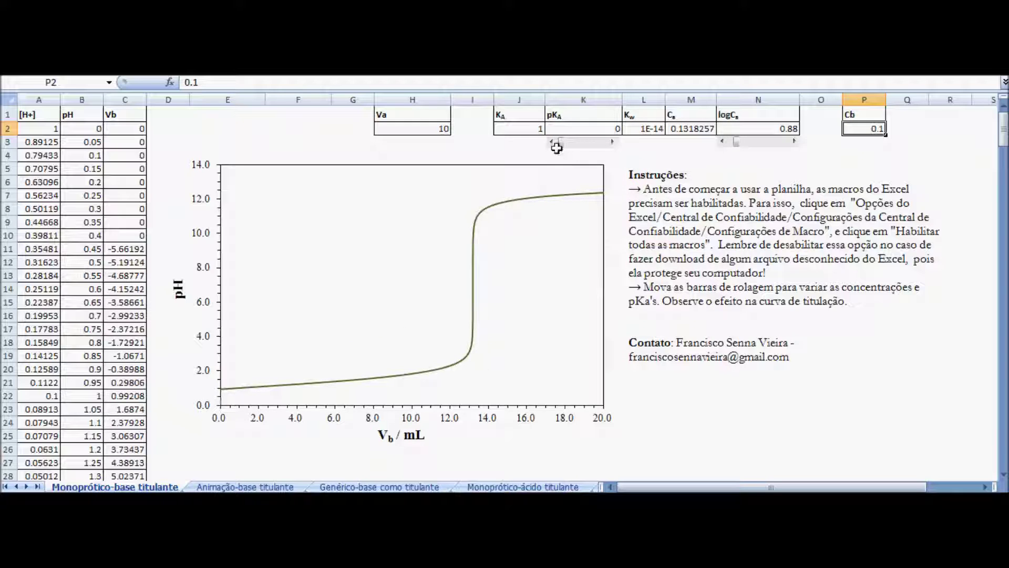
Raise the acid's pKA to 14, then bring it back down to 7.25.
{"action": "left_click_drag", "start_coordinate": [561, 151], "coordinate": [600, 151]}
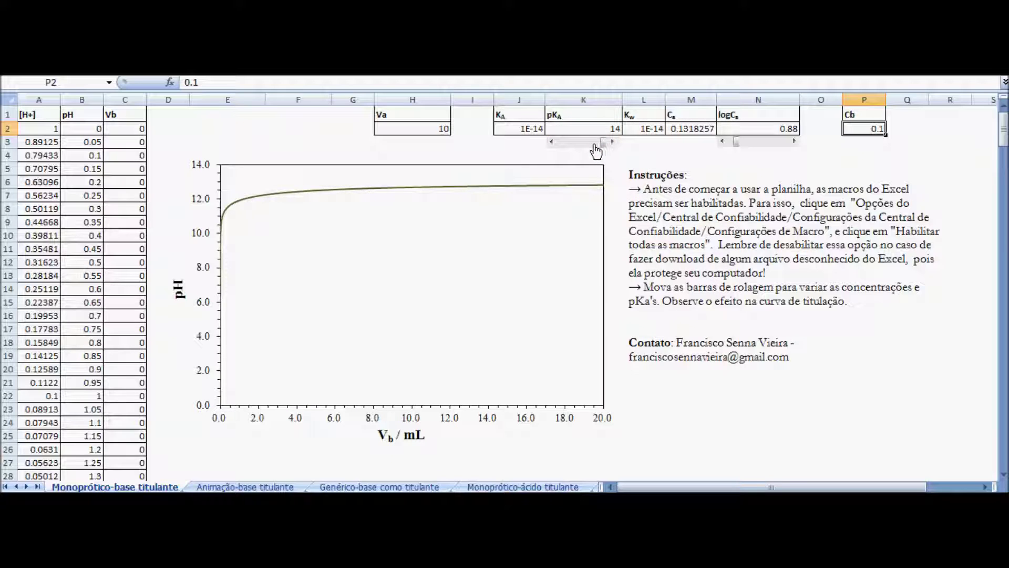
{"action": "left_click", "coordinate": [591, 142]}
{"action": "left_click", "coordinate": [585, 142]}
{"action": "left_click_drag", "start_coordinate": [605, 148], "coordinate": [581, 149]}
{"action": "left_click", "coordinate": [568, 143]}
{"action": "left_click", "coordinate": [567, 142]}
{"action": "left_click", "coordinate": [568, 142]}
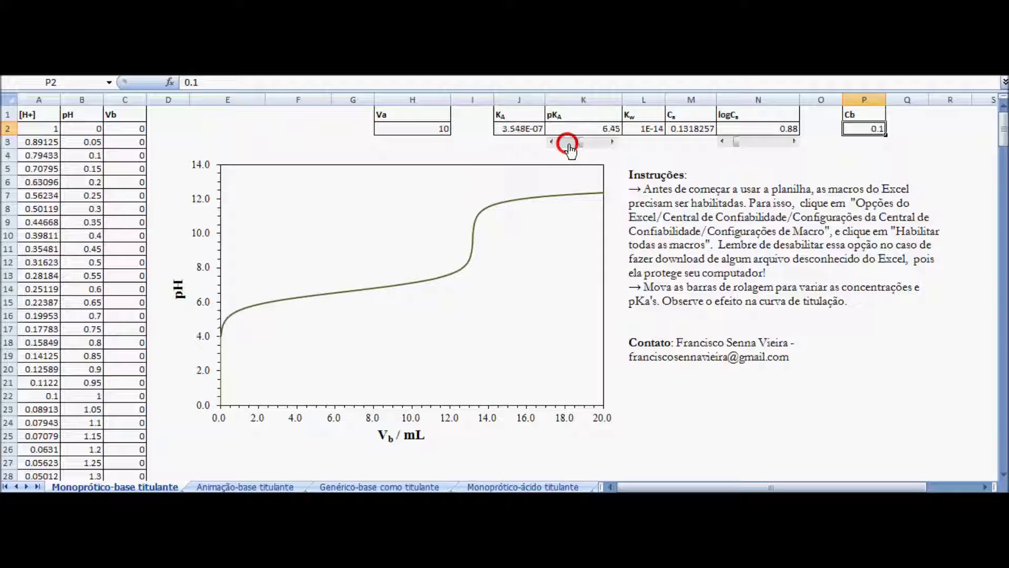
{"action": "left_click", "coordinate": [602, 142]}
{"action": "left_click", "coordinate": [602, 142]}
{"action": "left_click", "coordinate": [602, 142]}
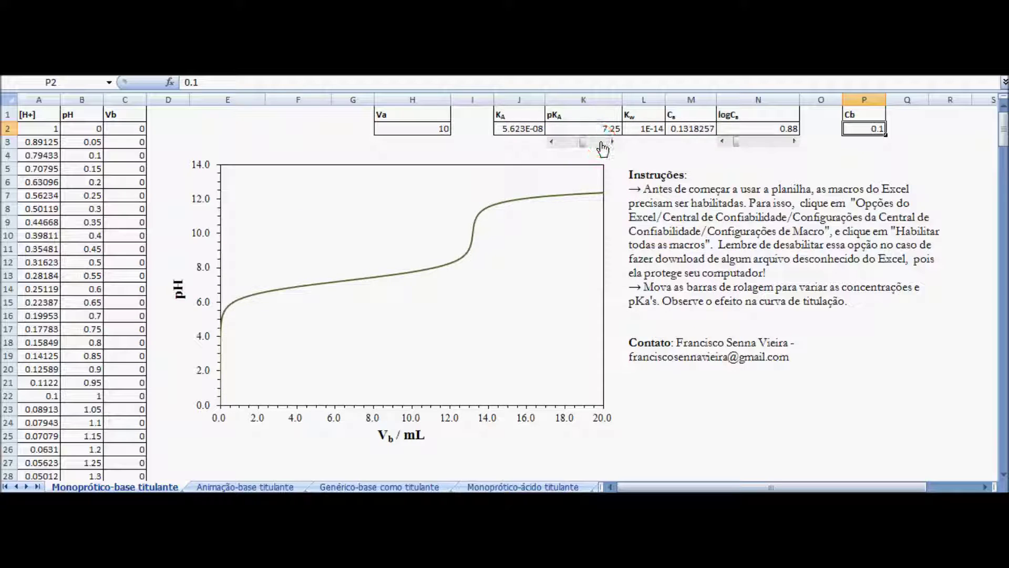
Raise logCa to 2.58 to see the effect of a more dilute acid on the curve.
{"action": "left_click", "coordinate": [769, 143]}
{"action": "left_click", "coordinate": [769, 143]}
{"action": "left_click", "coordinate": [769, 143]}
{"action": "left_click", "coordinate": [767, 143]}
{"action": "left_click", "coordinate": [765, 143]}
{"action": "left_click", "coordinate": [765, 143]}
{"action": "left_click", "coordinate": [765, 143]}
{"action": "left_click", "coordinate": [765, 143]}
{"action": "left_click", "coordinate": [765, 143]}
{"action": "left_click", "coordinate": [765, 143]}
{"action": "left_click", "coordinate": [765, 143]}
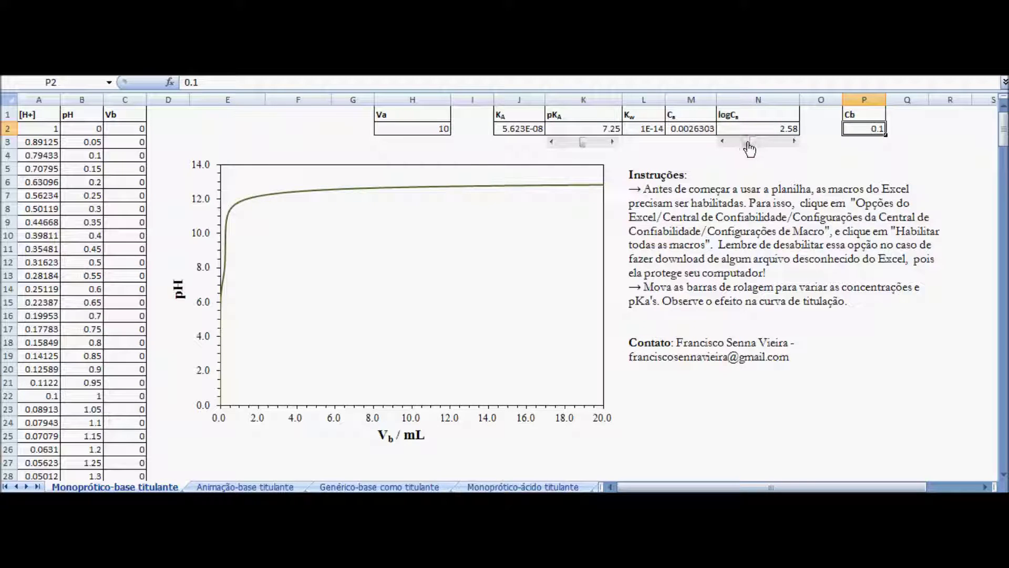
Bring logCa to 1.1 by way of 0.5, and reduce the acid's pKA to 7.09.
{"action": "left_click_drag", "start_coordinate": [750, 142], "coordinate": [737, 142]}
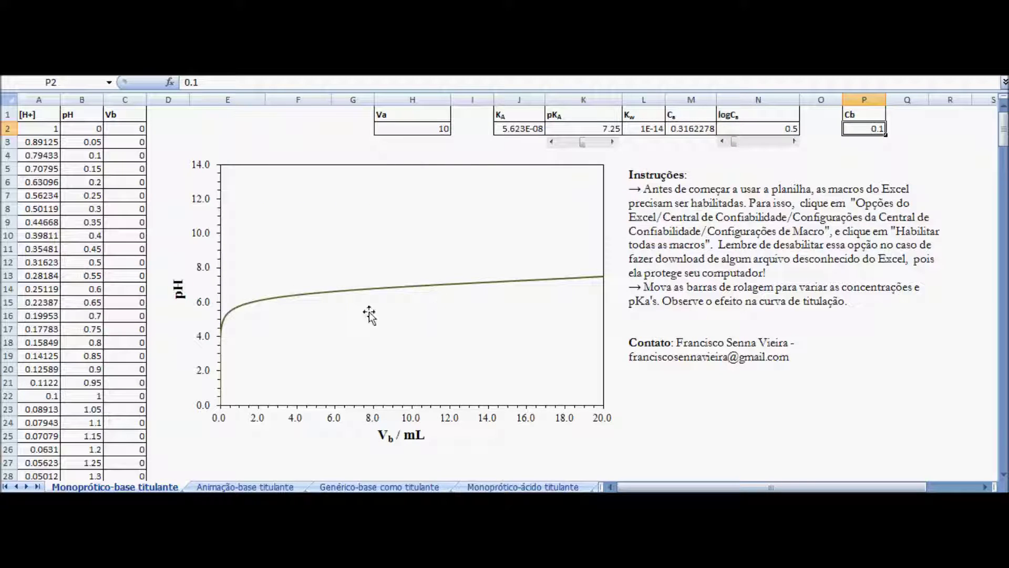
{"action": "left_click", "coordinate": [768, 143]}
{"action": "left_click", "coordinate": [768, 143]}
{"action": "left_click", "coordinate": [768, 142]}
{"action": "left_click", "coordinate": [767, 143]}
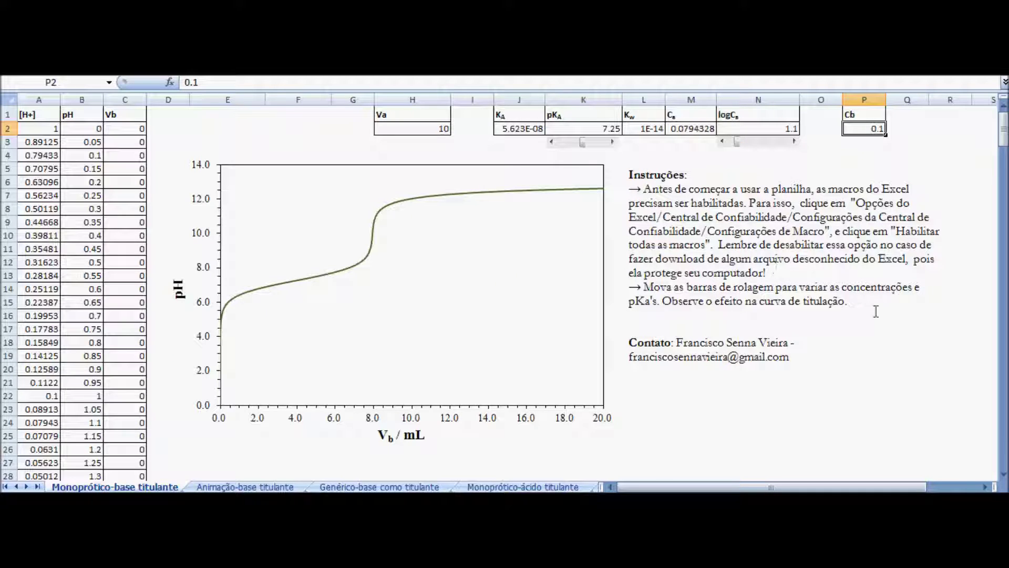
{"action": "left_click", "coordinate": [913, 158]}
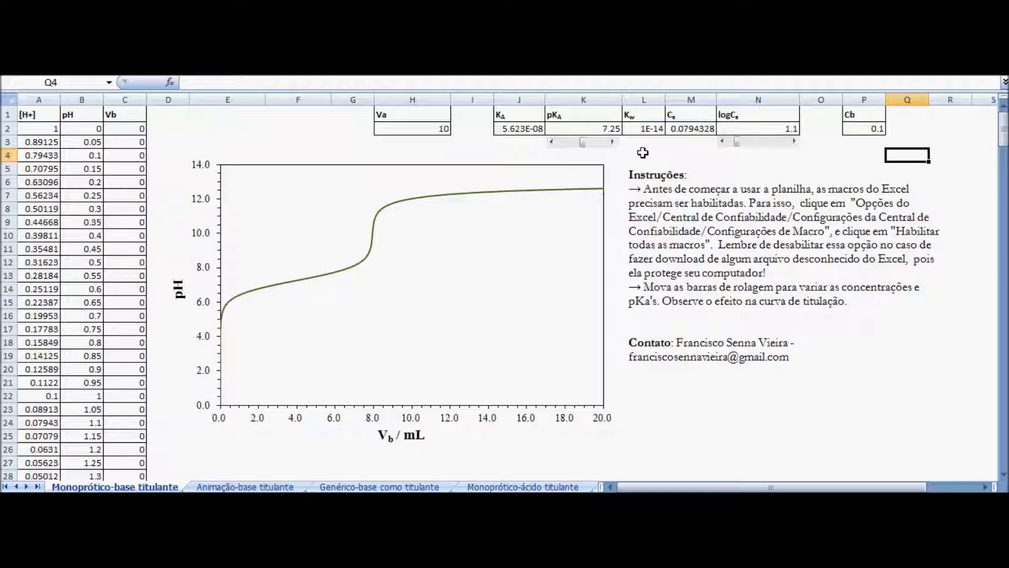
{"action": "left_click", "coordinate": [569, 143]}
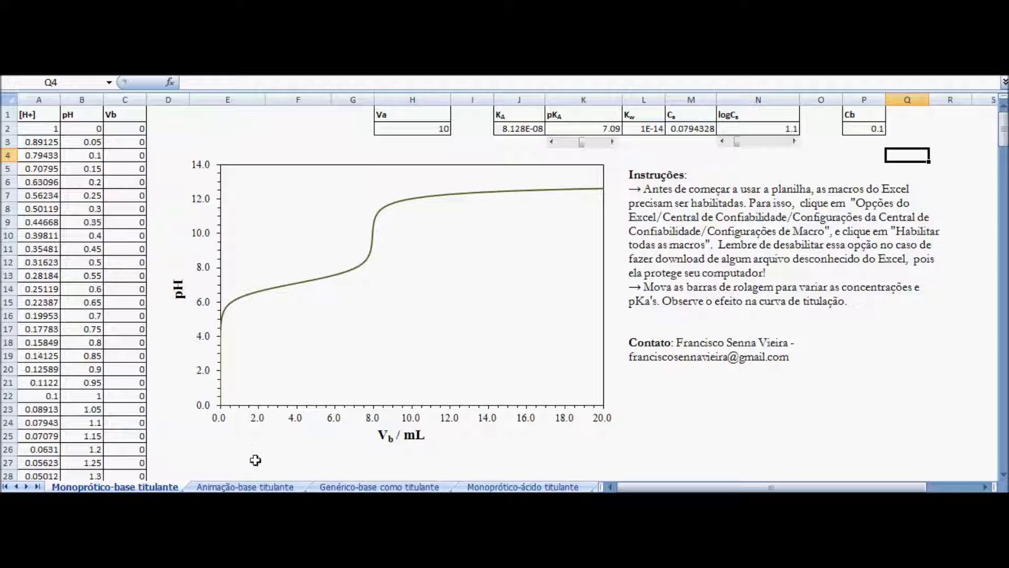
Start the titration animation on the Animação-base titulante sheet and set its speed to 2.
{"action": "left_click", "coordinate": [245, 487]}
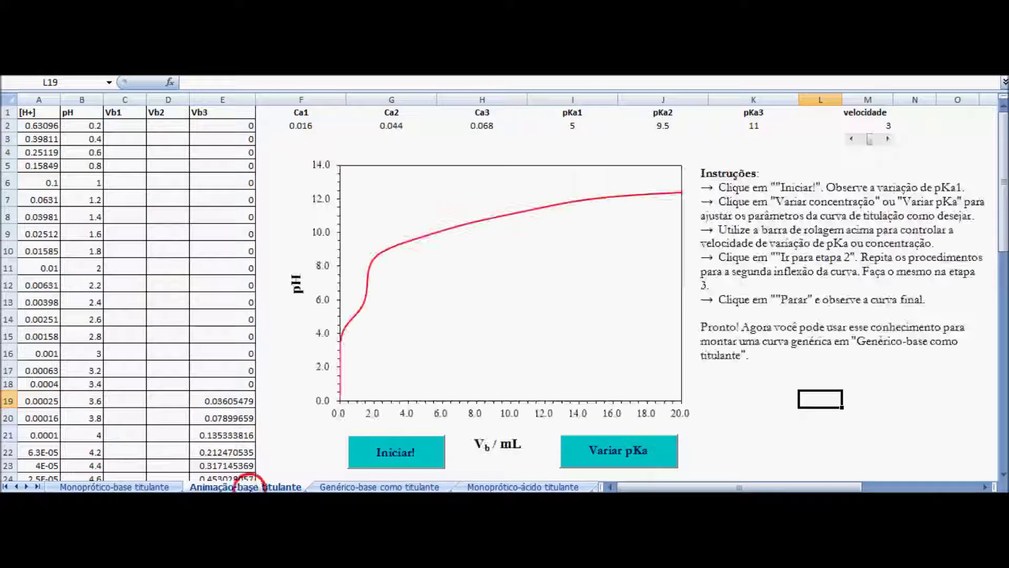
{"action": "left_click", "coordinate": [415, 456]}
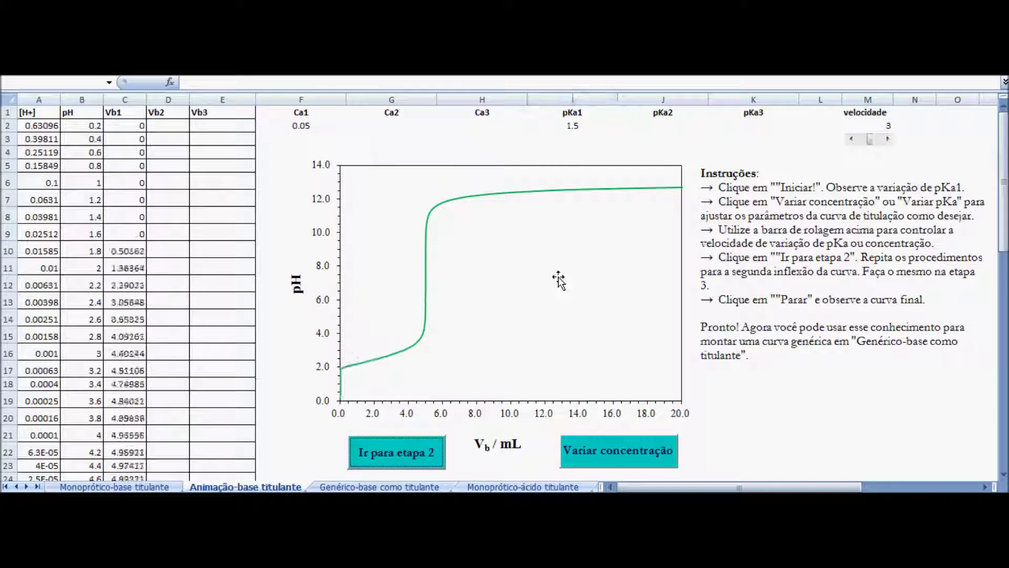
{"action": "left_click", "coordinate": [881, 140]}
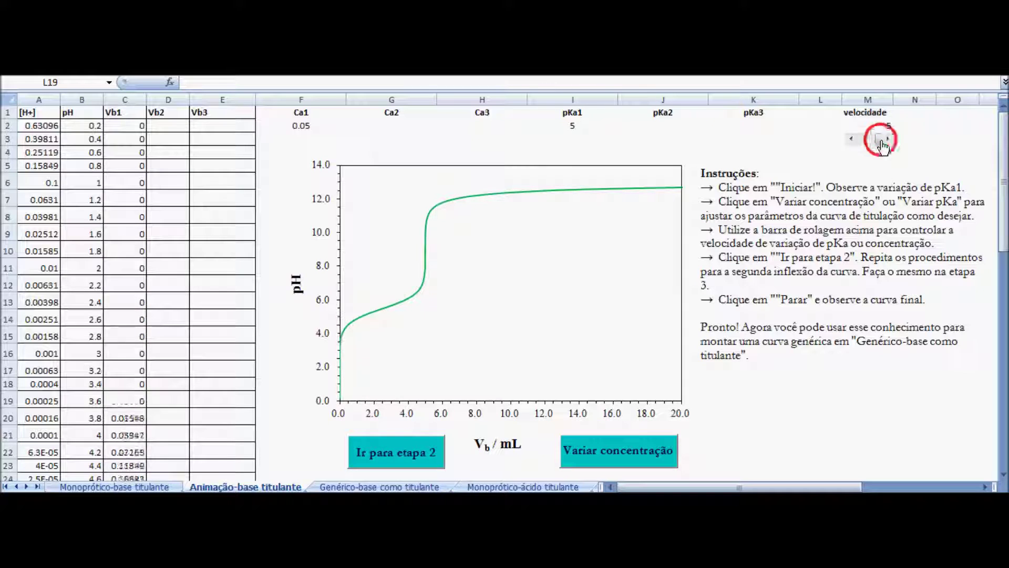
{"action": "left_click_drag", "start_coordinate": [881, 140], "coordinate": [868, 140]}
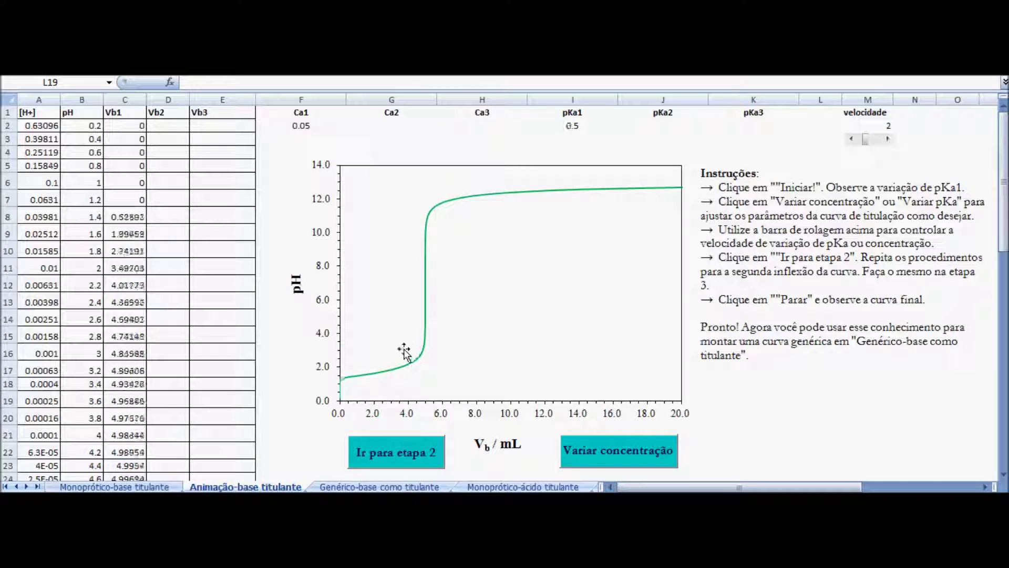
Switch the animation's first stage to varying the concentration and set the speed to 5.
{"action": "left_click", "coordinate": [623, 461]}
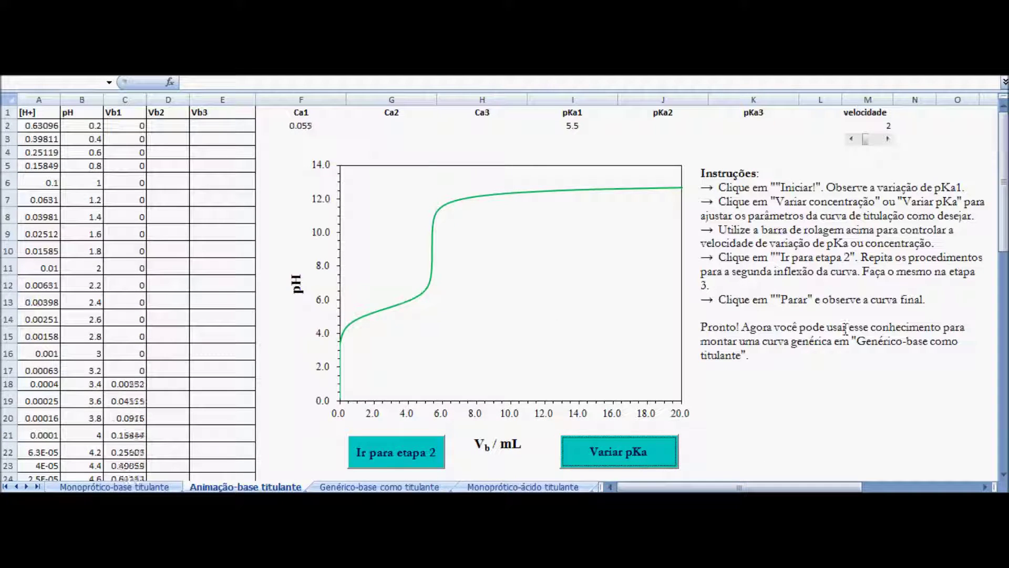
{"action": "left_click_drag", "start_coordinate": [866, 139], "coordinate": [878, 139]}
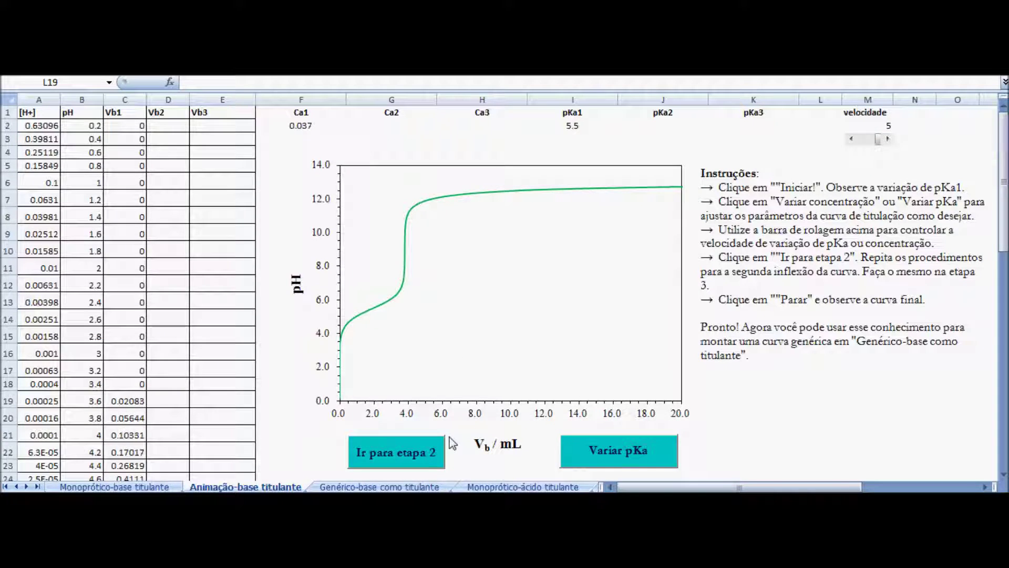
Advance the animation to stage 2 and switch it from varying pKa2 to varying the concentration Ca2.
{"action": "left_click", "coordinate": [408, 461]}
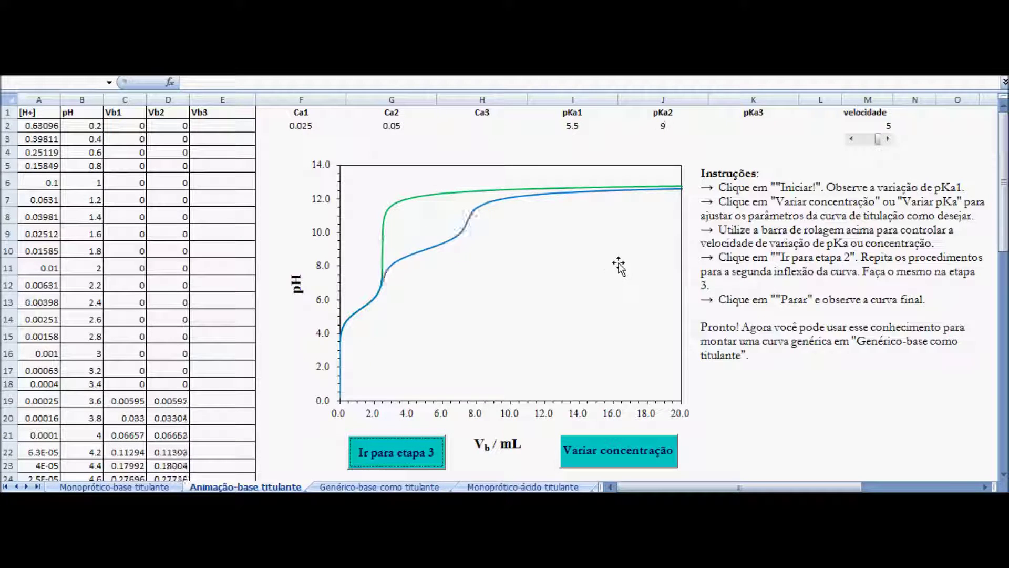
{"action": "left_click_drag", "start_coordinate": [583, 116], "coordinate": [591, 123]}
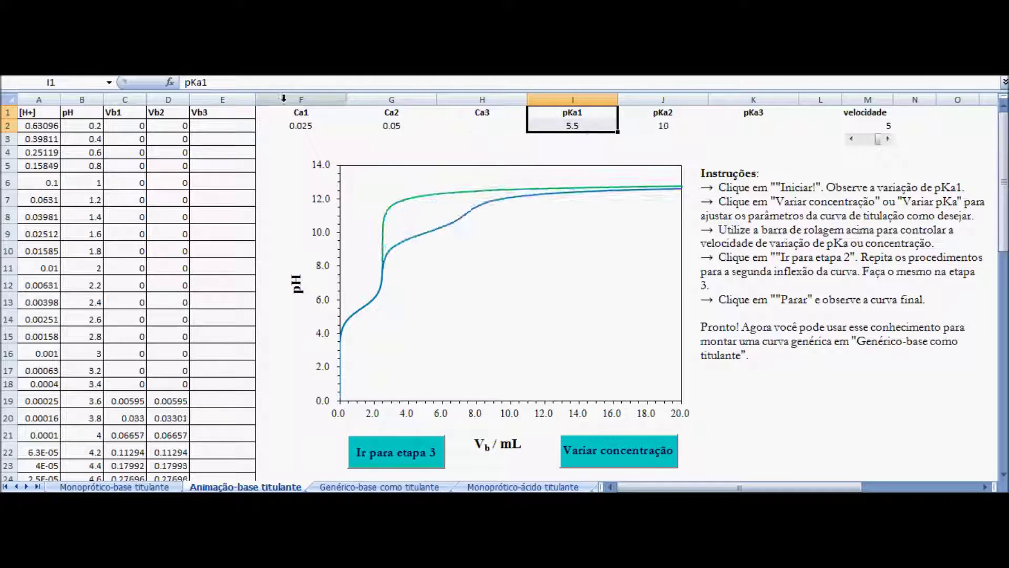
{"action": "left_click_drag", "start_coordinate": [301, 112], "coordinate": [304, 126]}
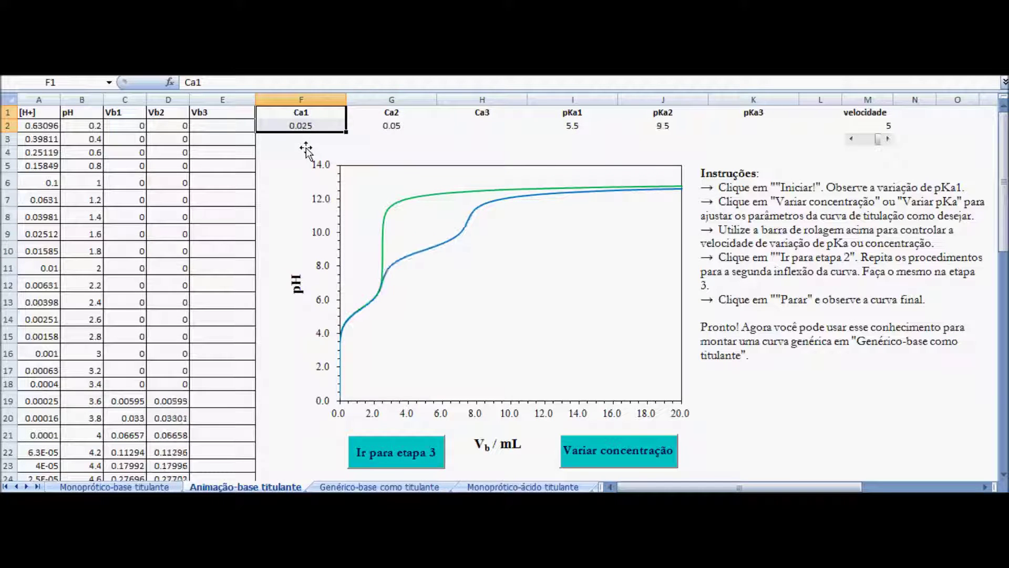
{"action": "left_click", "coordinate": [273, 152]}
{"action": "left_click", "coordinate": [616, 454]}
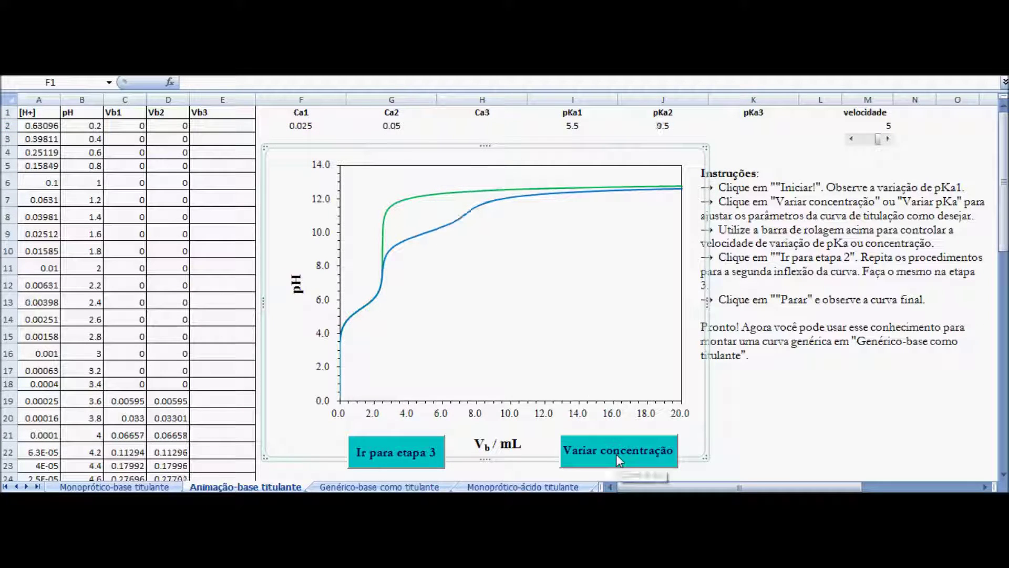
Run stage 3 of the animation with varying concentration Ca3, and stop it on the final curve.
{"action": "left_click", "coordinate": [411, 453]}
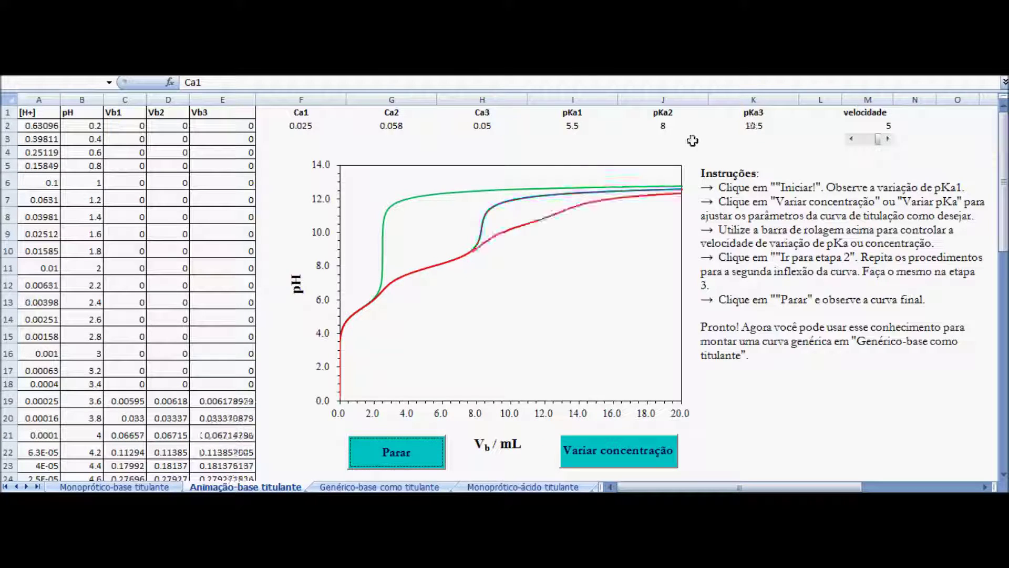
{"action": "left_click", "coordinate": [638, 452]}
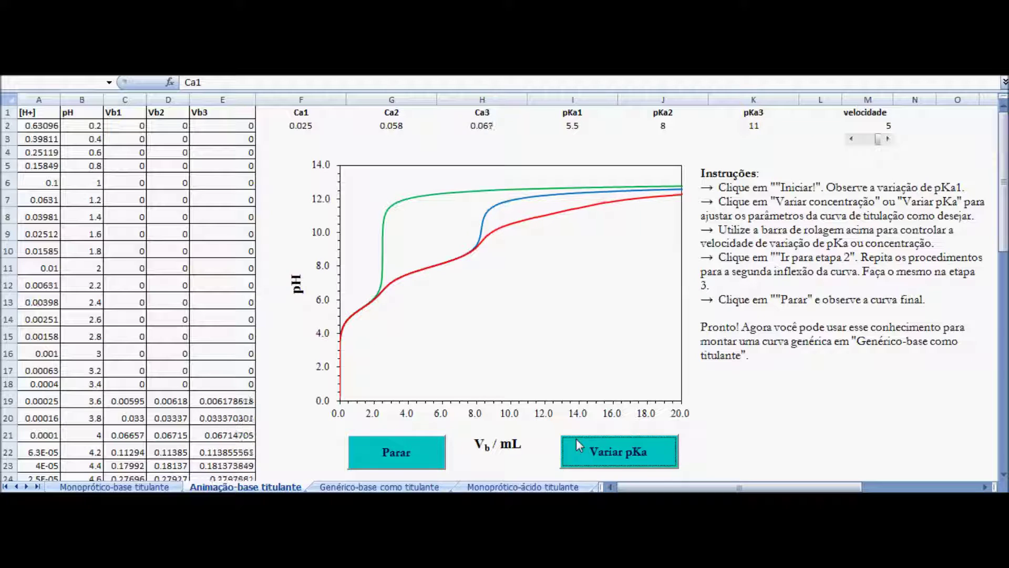
{"action": "left_click", "coordinate": [418, 461]}
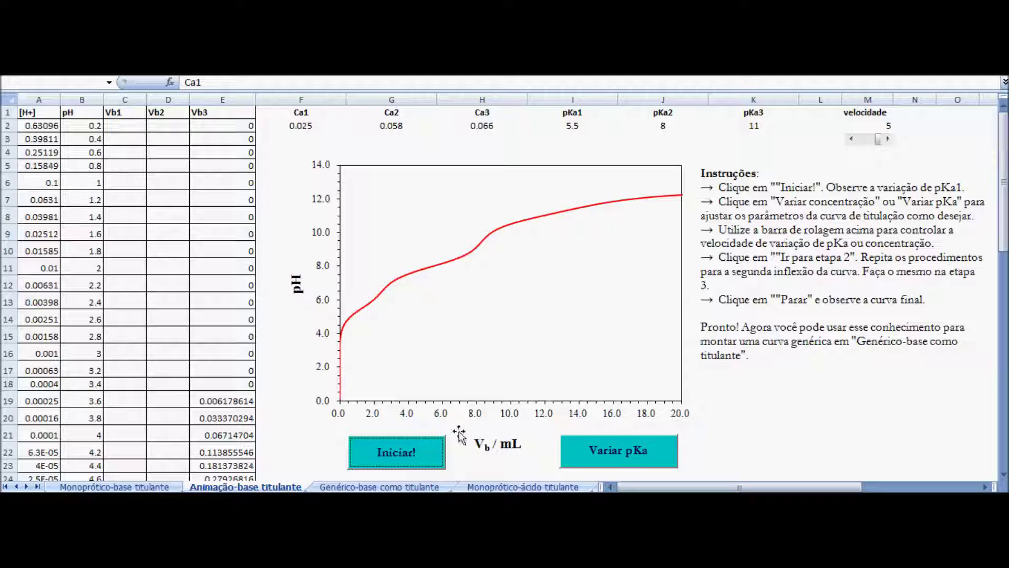
Start a titration curve plot on the Genérico-base como titulante sheet, entering the number of acids, a volume of 10 and base concentration 0.03.
{"action": "left_click", "coordinate": [415, 486]}
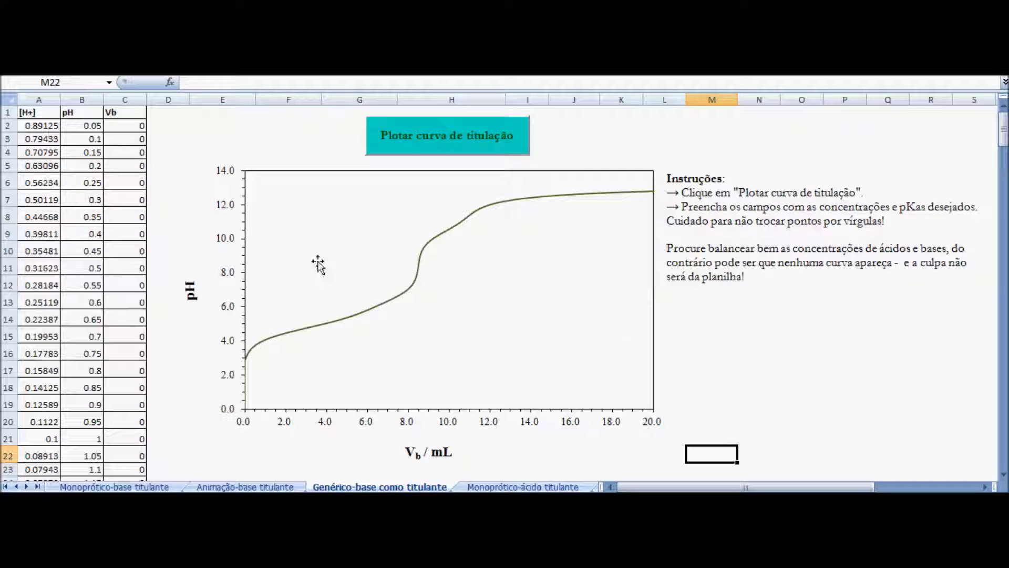
{"action": "left_click", "coordinate": [449, 135]}
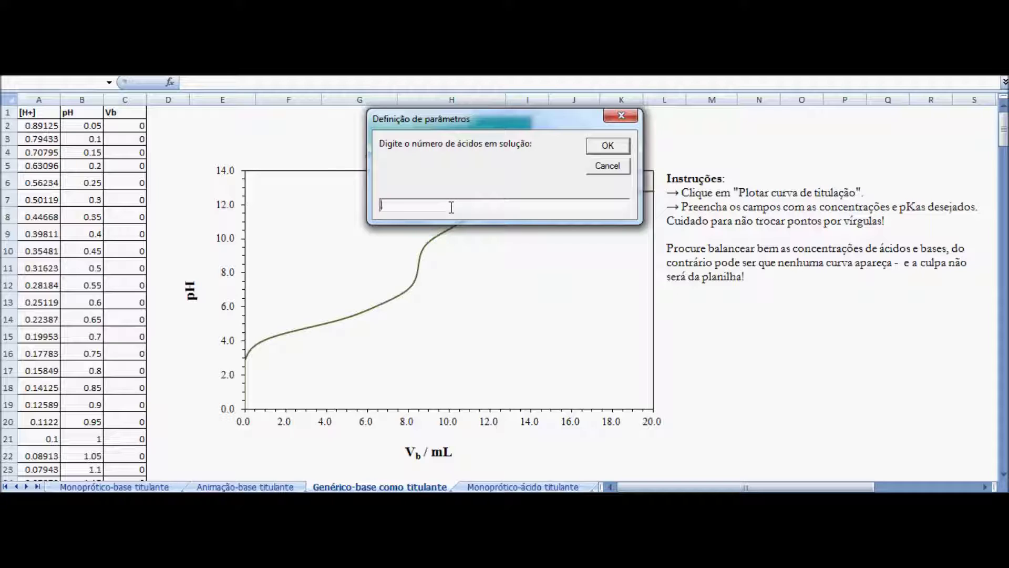
{"action": "type", "text": "1"}
{"action": "key", "text": "Return"}
{"action": "type", "text": "10"}
{"action": "key", "text": "Return"}
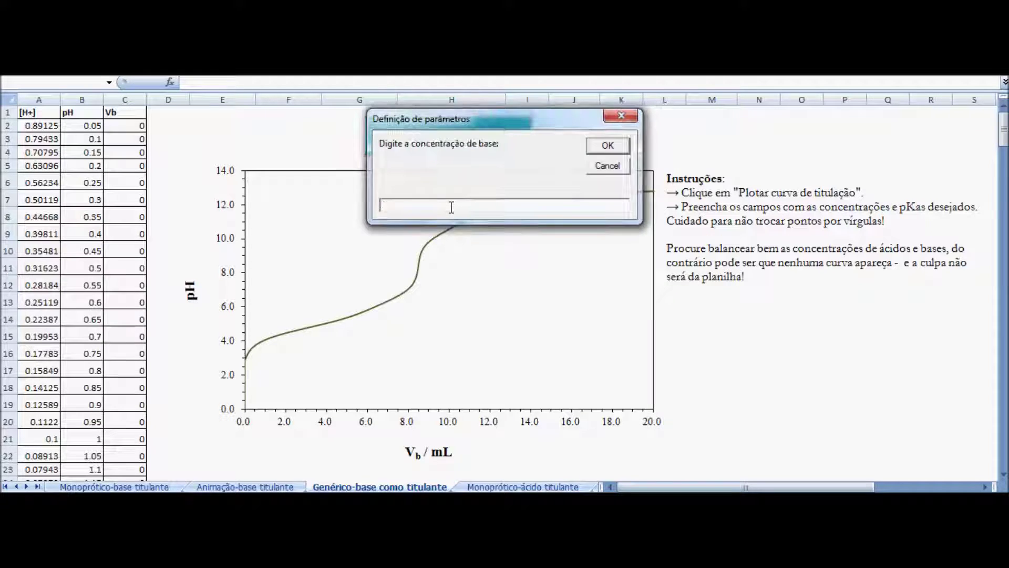
{"action": "type", "text": "0,03"}
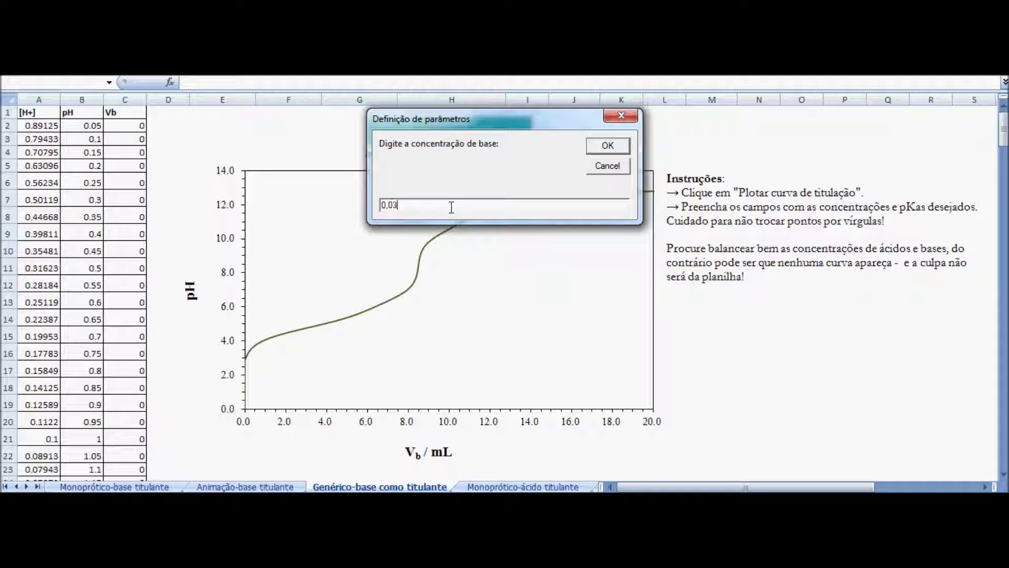
{"action": "key", "text": "Return"}
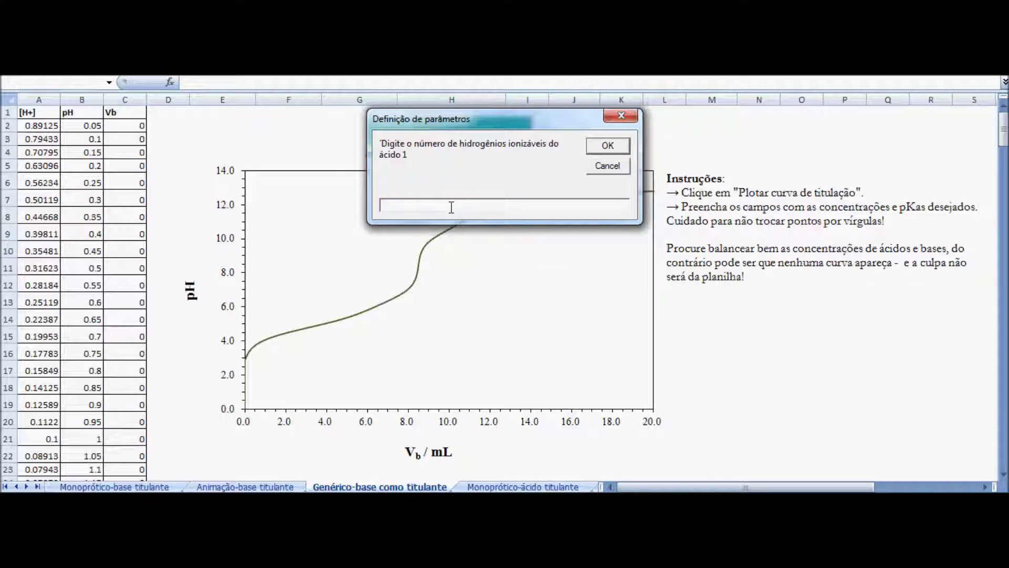
Define acid 1 with 2 ionizable hydrogens, pKa values 6.35 and 10.32, and an analytical concentration of 0.01 mol/L.
{"action": "type", "text": "2"}
{"action": "key", "text": "Return"}
{"action": "type", "text": "6"}
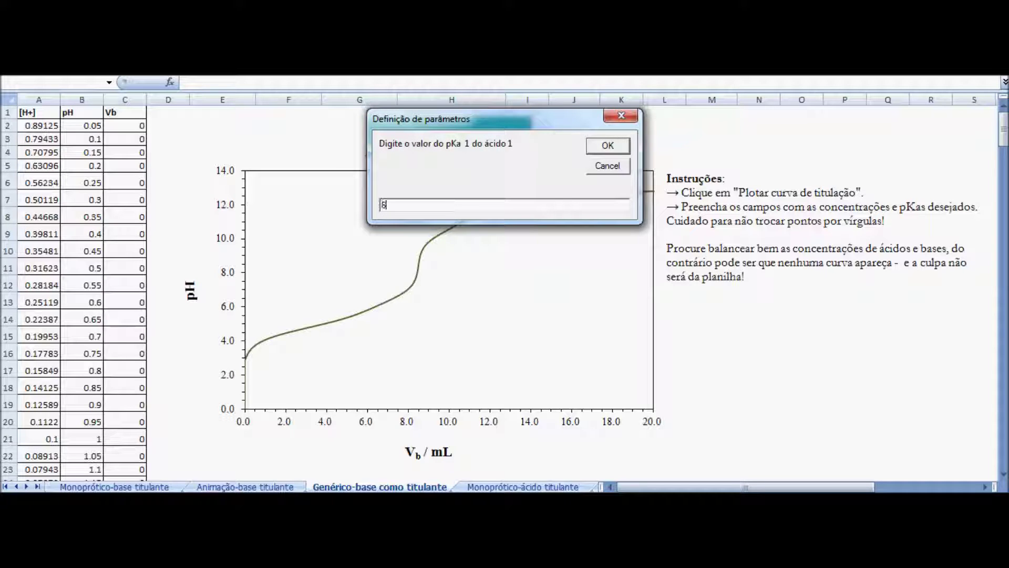
{"action": "type", "text": ".35"}
{"action": "key", "text": "Return"}
{"action": "type", "text": "10."}
{"action": "type", "text": "32"}
{"action": "key", "text": "Return"}
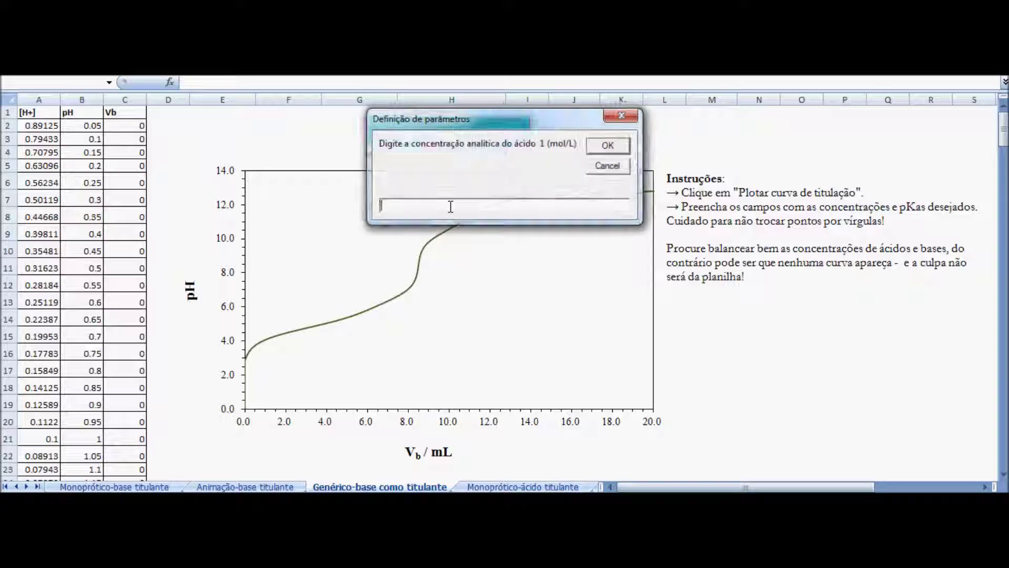
{"action": "type", "text": "0,01"}
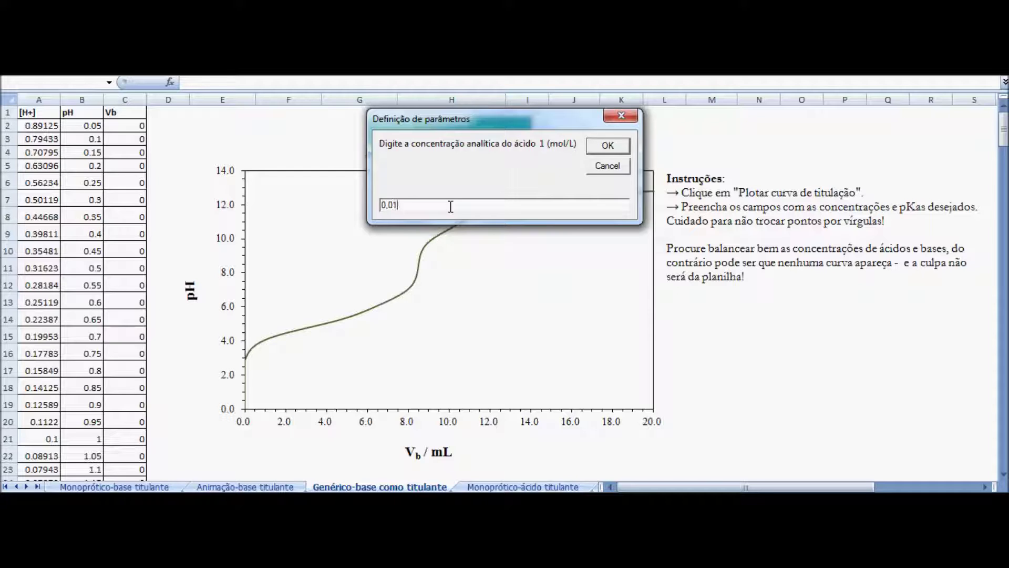
{"action": "key", "text": "Return"}
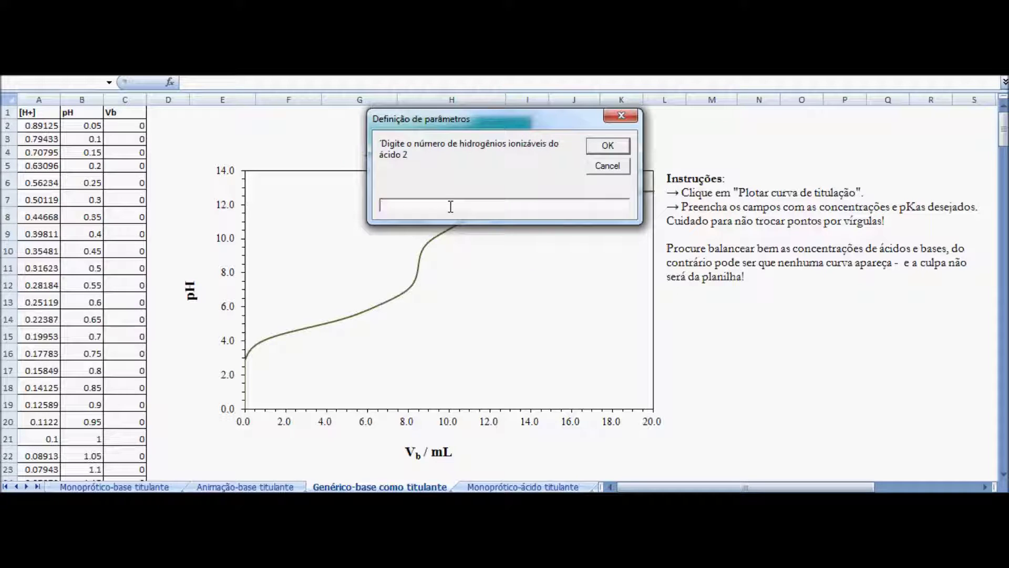
Define acid 2 with 3 ionizable hydrogens, pKa values 2.15, 7.19 and 12.32, and its analytical concentration in mol/L.
{"action": "type", "text": "3"}
{"action": "key", "text": "Return"}
{"action": "type", "text": "2,15"}
{"action": "key", "text": "Return"}
{"action": "type", "text": "7"}
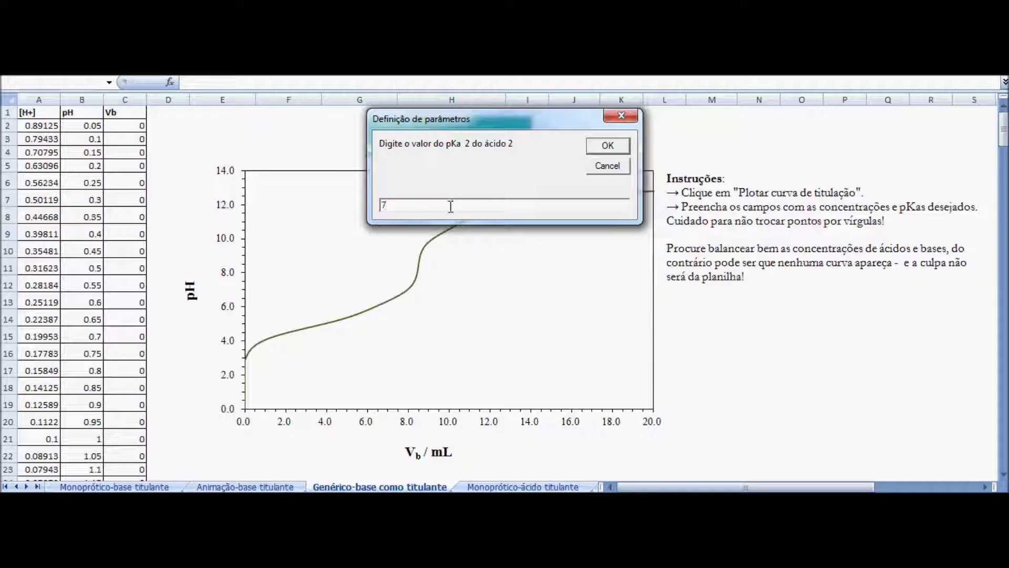
{"action": "type", "text": ",19"}
{"action": "key", "text": "Return"}
{"action": "type", "text": "12,32"}
{"action": "key", "text": "Return"}
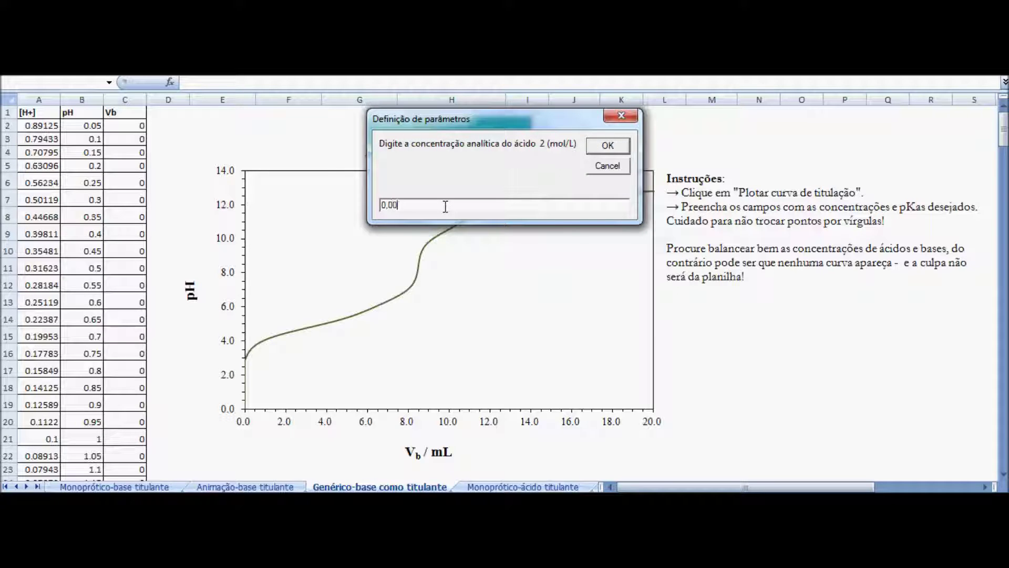
{"action": "key", "text": "Return"}
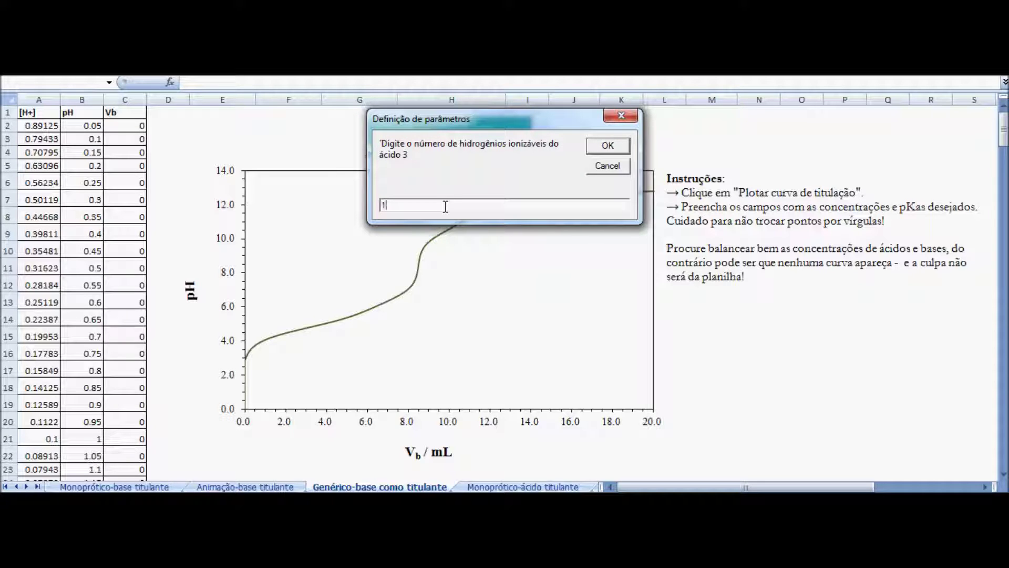
Define acid 3 with 1 ionizable hydrogen, pKa 4.19 and its analytical concentration, completing the titration curve plot.
{"action": "key", "text": "Return"}
{"action": "type", "text": "4.19"}
{"action": "key", "text": "Return"}
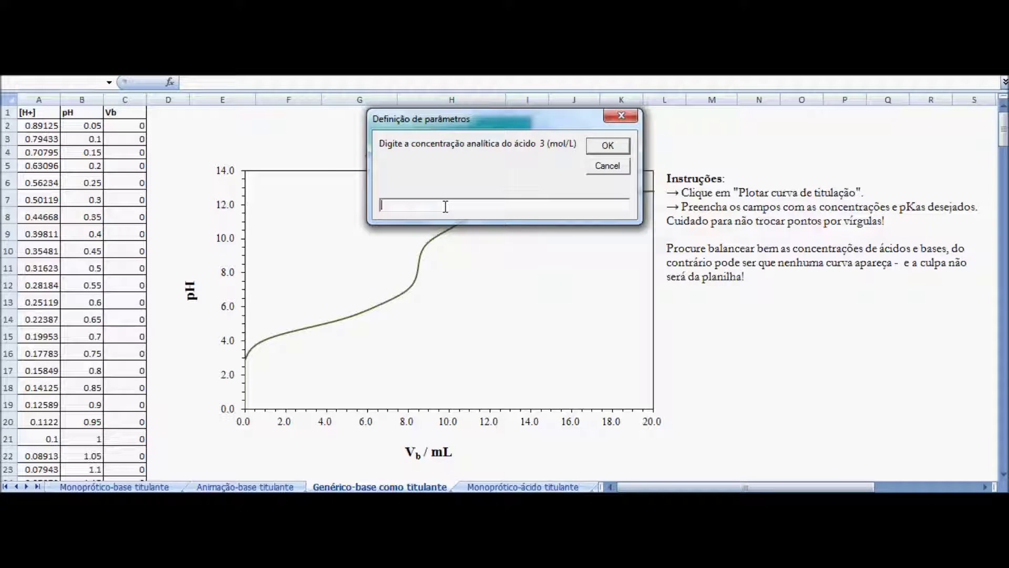
{"action": "type", "text": "0,00"}
{"action": "type", "text": "0"}
{"action": "key", "text": "Return"}
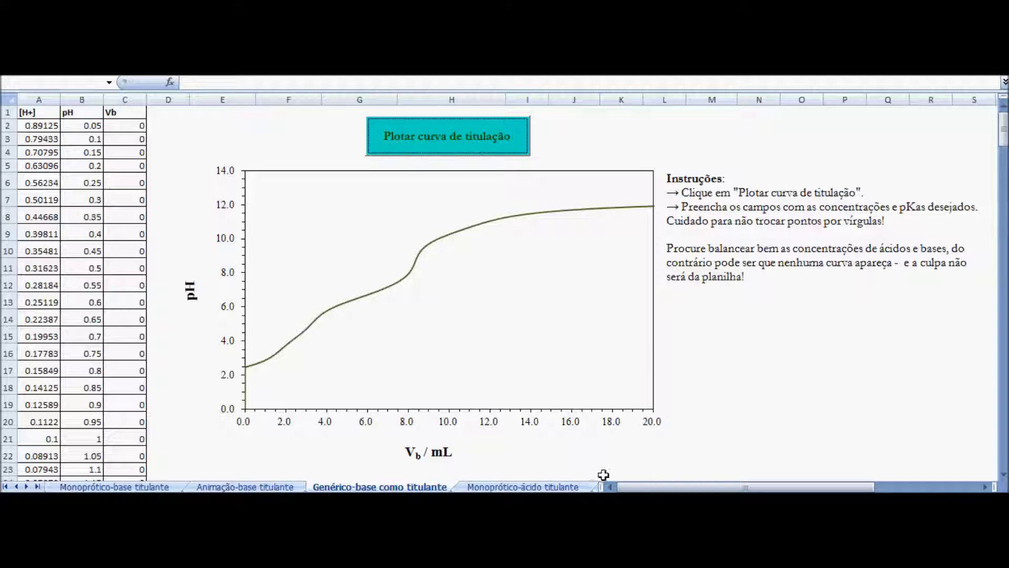
View the acid-titrant sheets in turn: Monoprótico-ácido titulante, Animação-ácido titulante and Genérico-ácido como titulante.
{"action": "left_click", "coordinate": [705, 419]}
{"action": "left_click", "coordinate": [552, 487]}
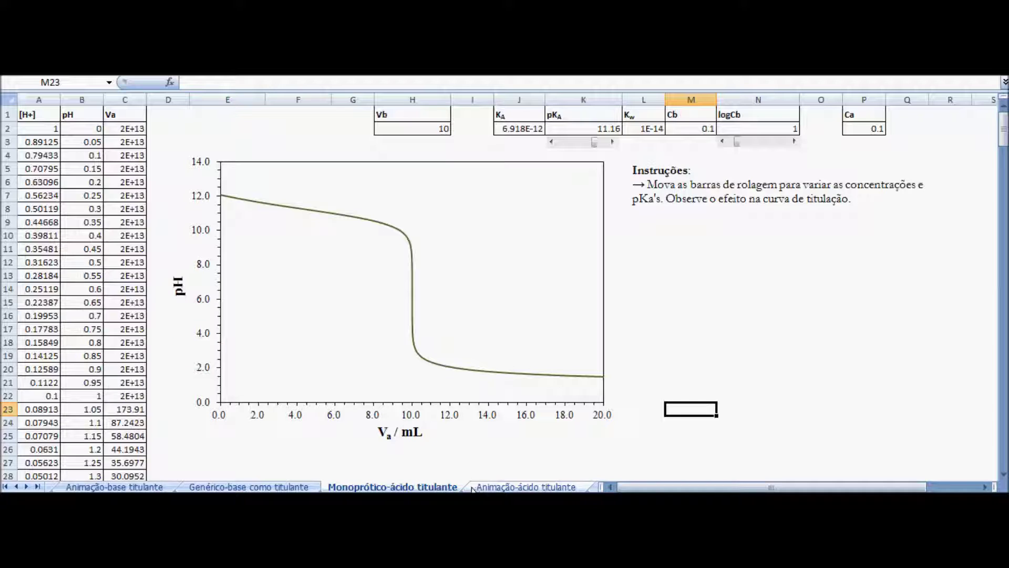
{"action": "left_click", "coordinate": [518, 487]}
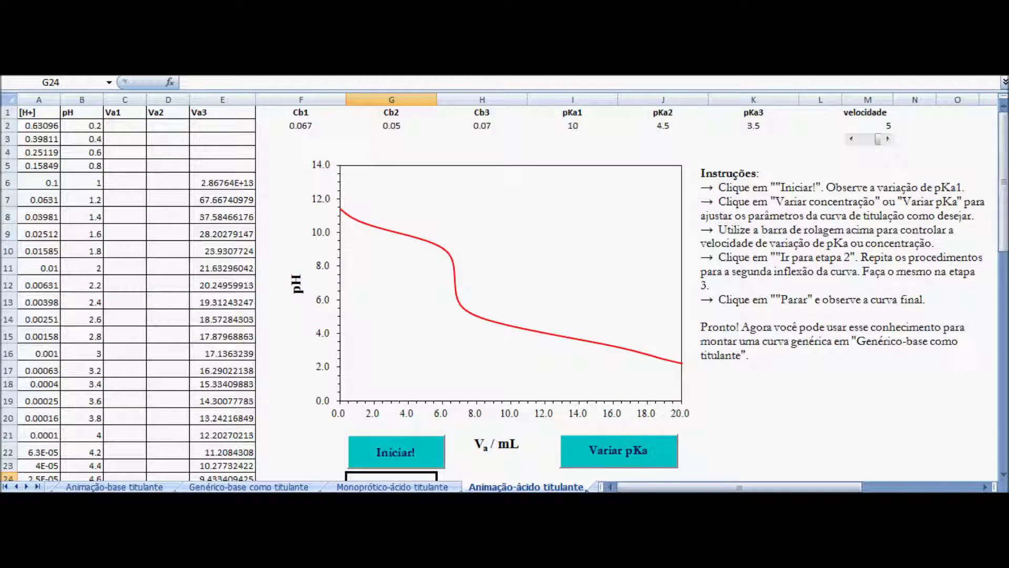
{"action": "left_click", "coordinate": [593, 488]}
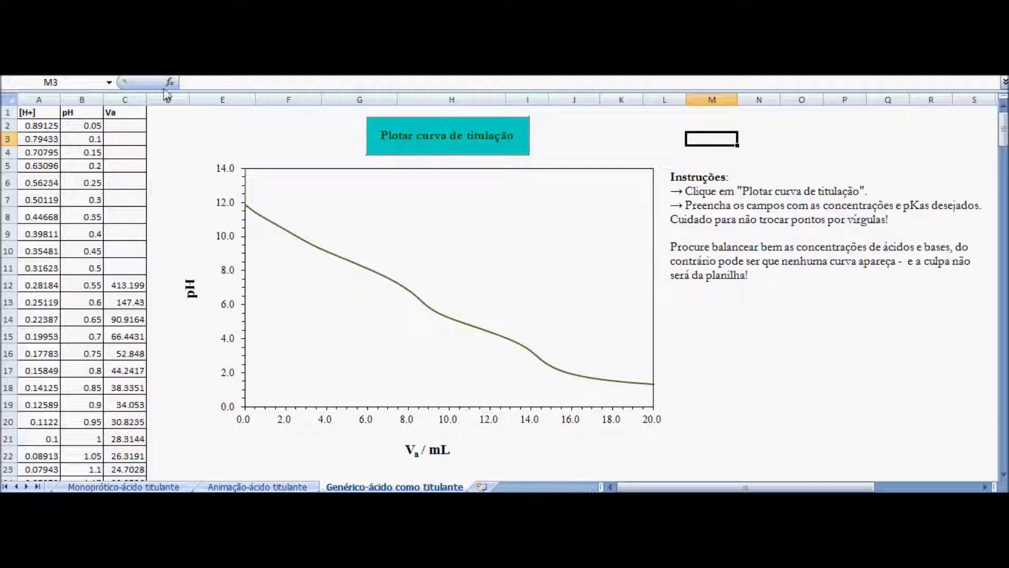